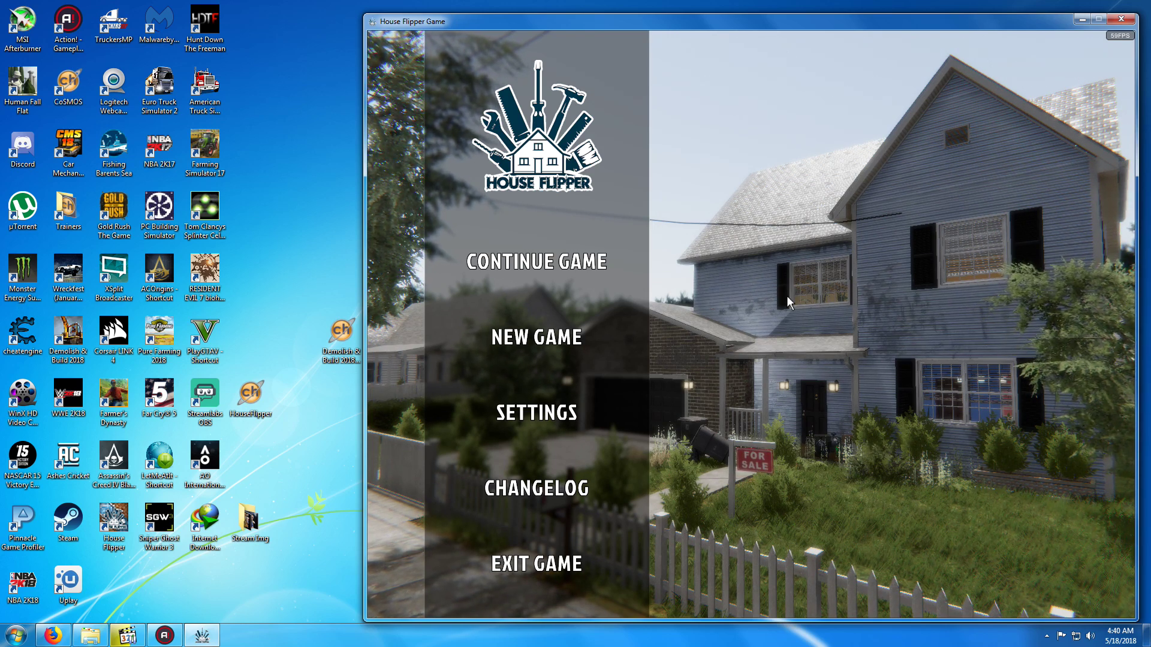
Browse the game changelog, then launch the HouseFlipper CoSMOS cheat table from its desktop shortcut.
click(530, 494)
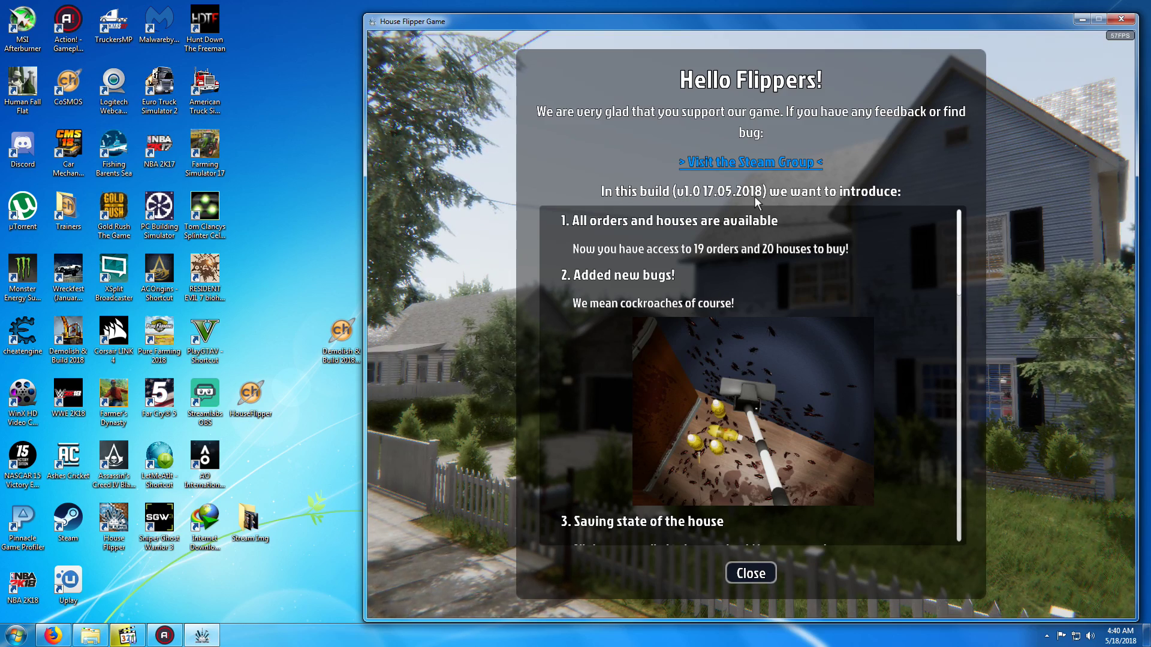
click(768, 572)
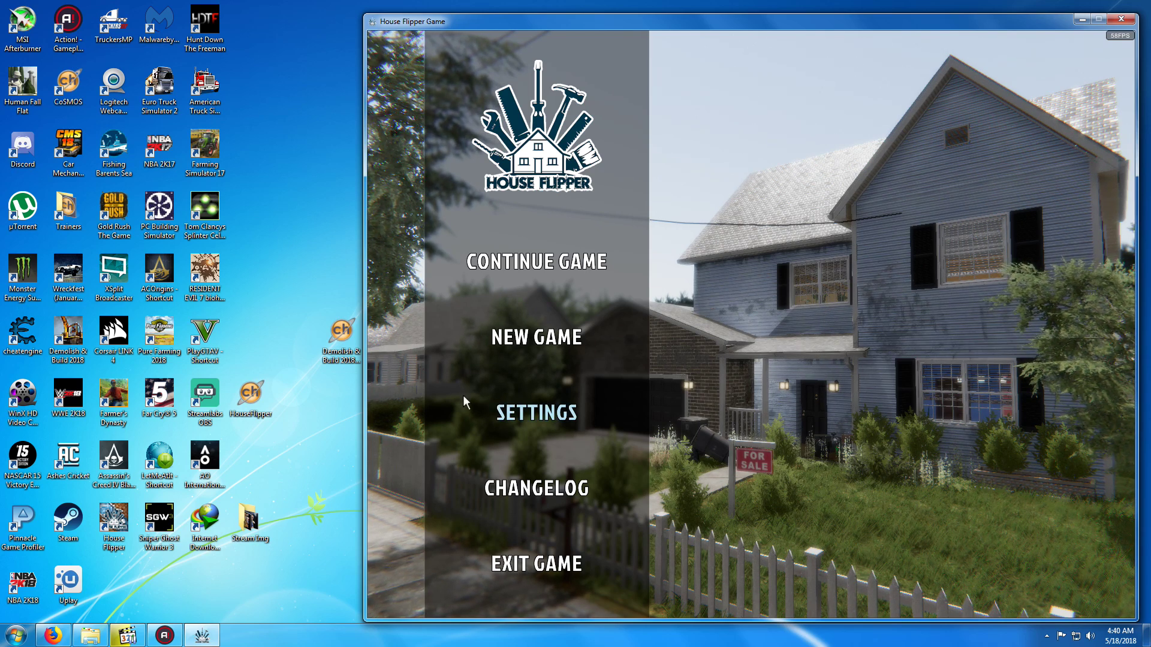
click(341, 449)
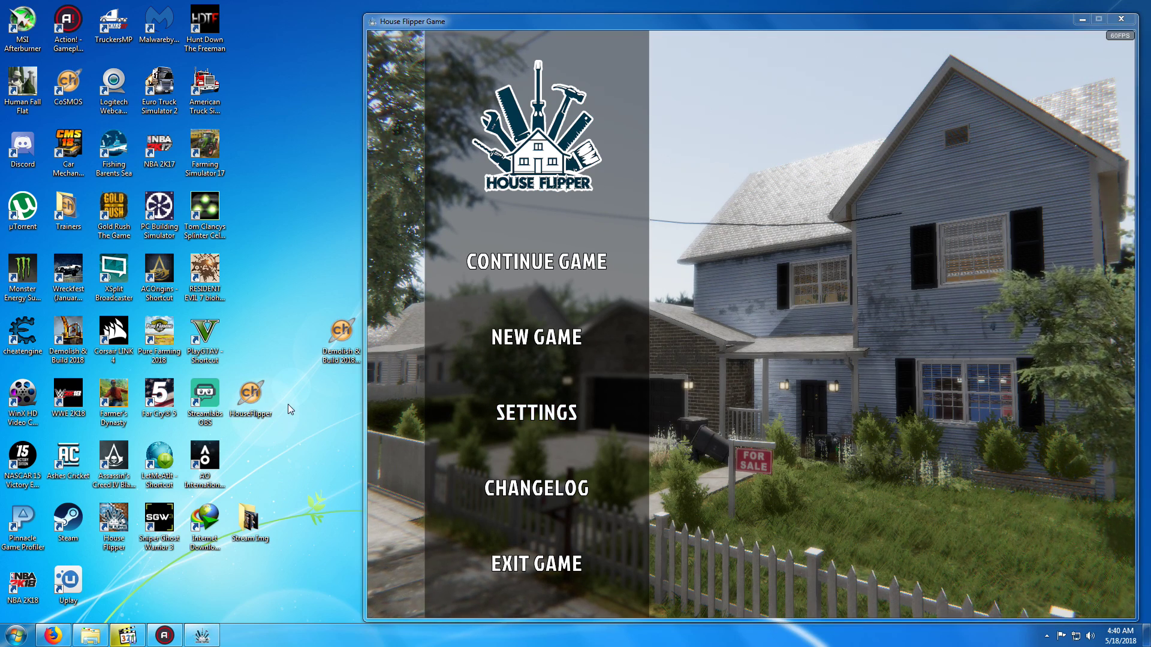
double_click(251, 396)
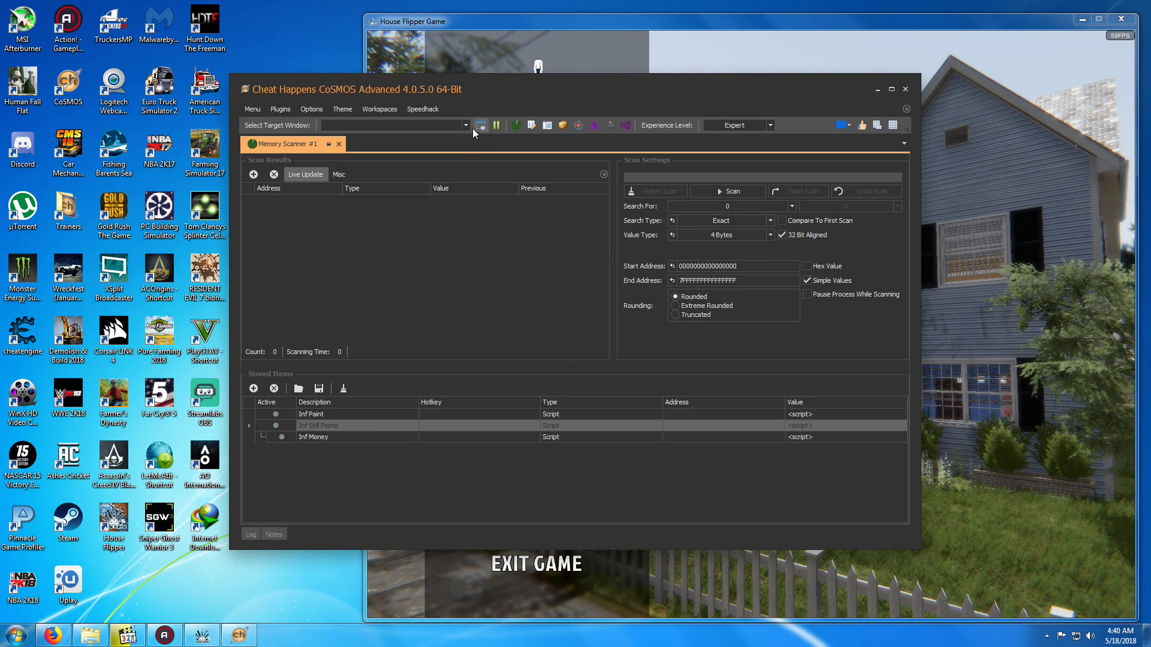
Attach CoSMOS to the House Flipper Game process from the target window list.
click(464, 124)
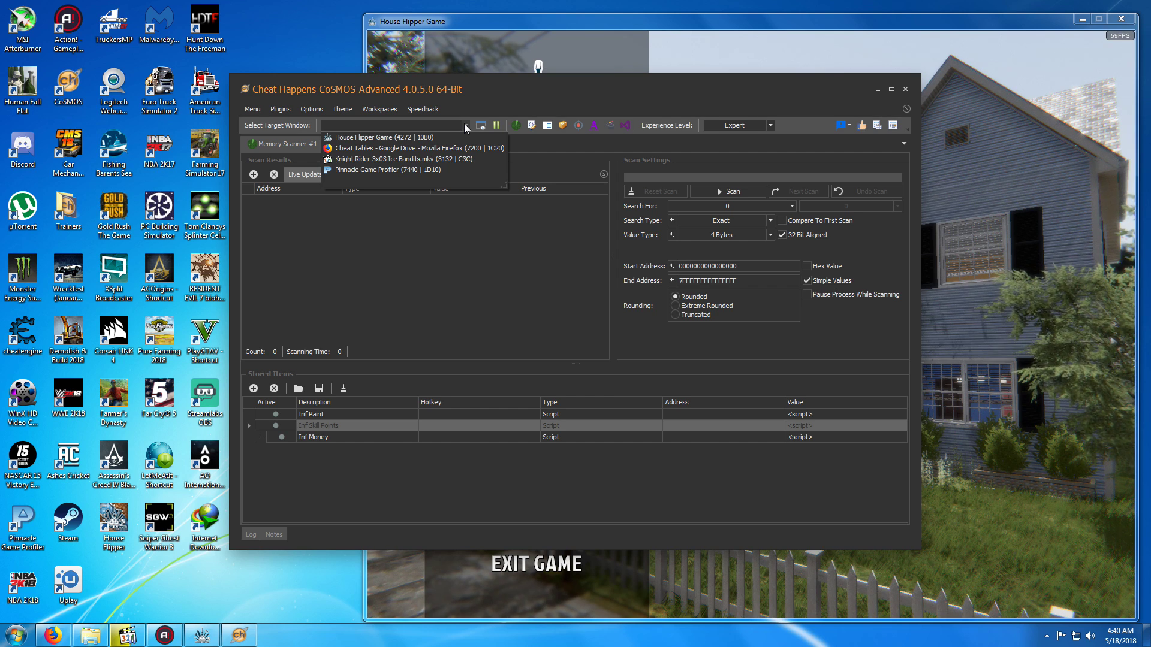
click(404, 138)
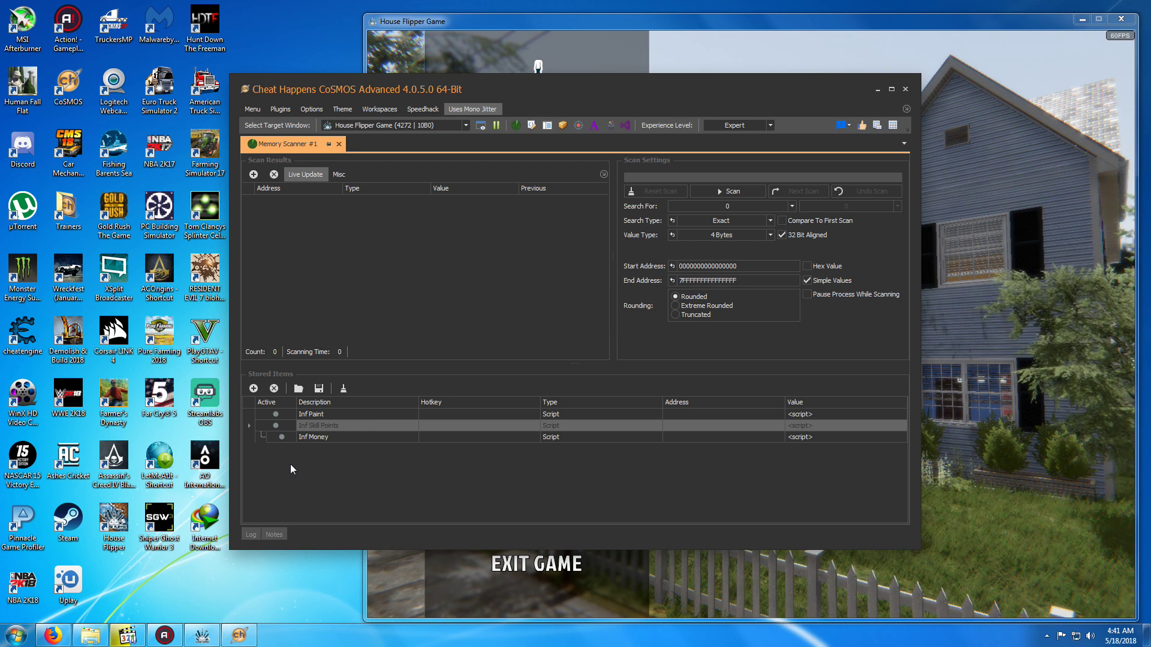
Activate the Inf Paint, Inf Skill Points and Inf Money scripts, then refocus the game window.
click(276, 416)
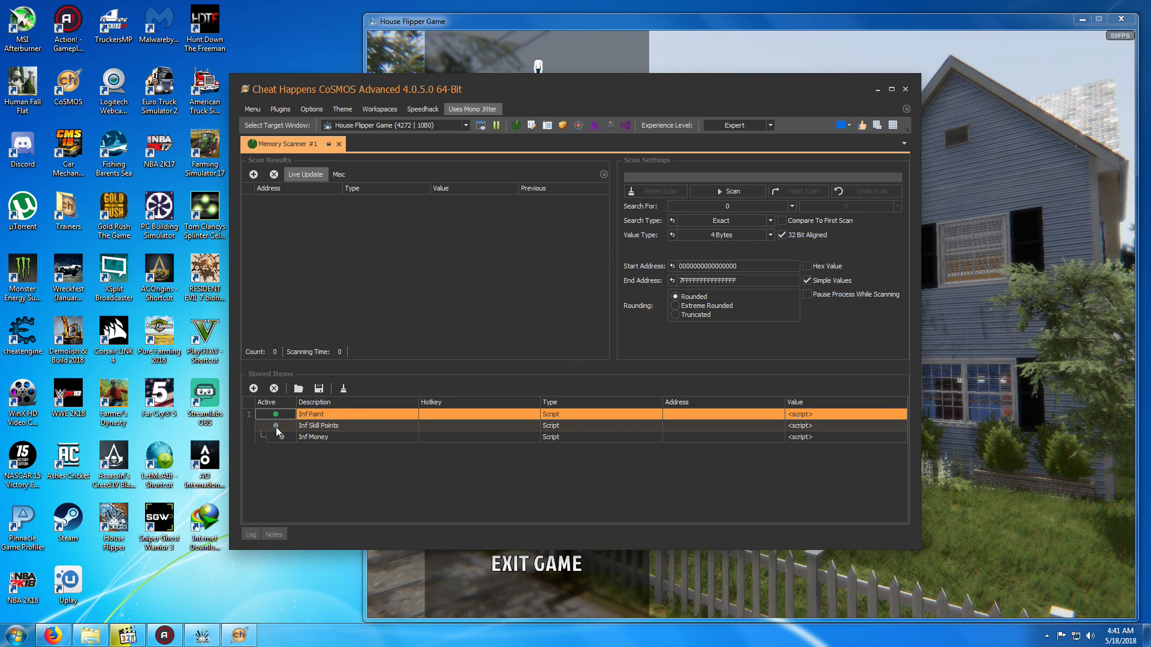
click(276, 428)
click(283, 437)
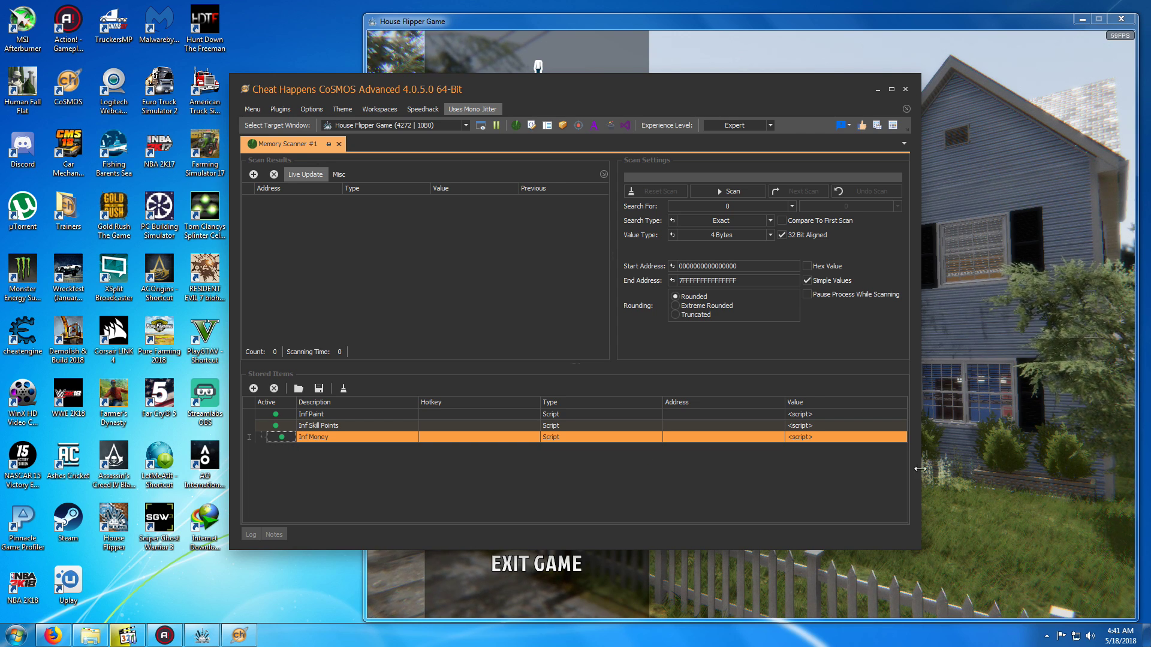
click(1004, 460)
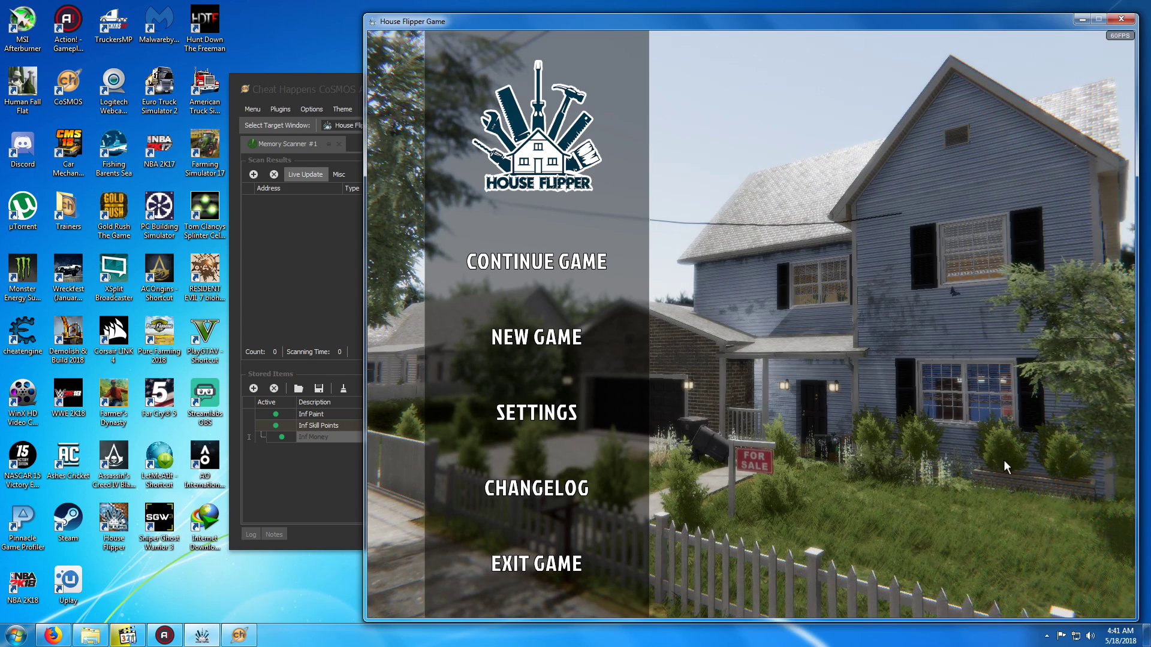
Continue the saved game and wait for the First office level to load.
click(537, 263)
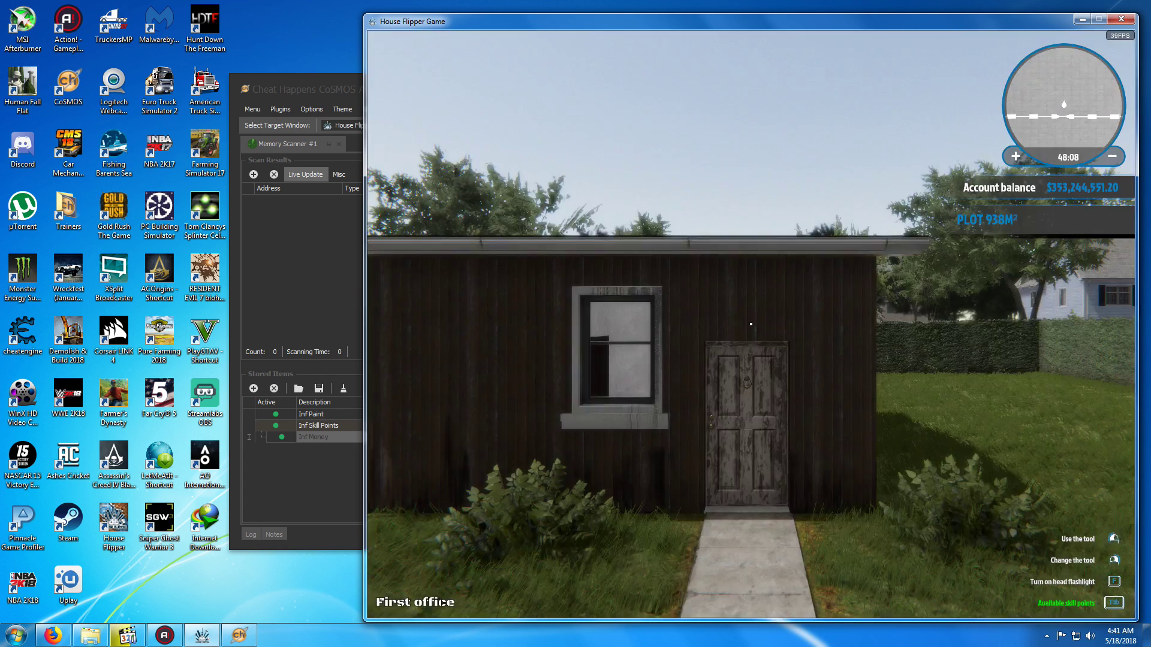
Walk to the office door, open it, and head inside to the kitchen paint bucket.
key(w)
key(w)
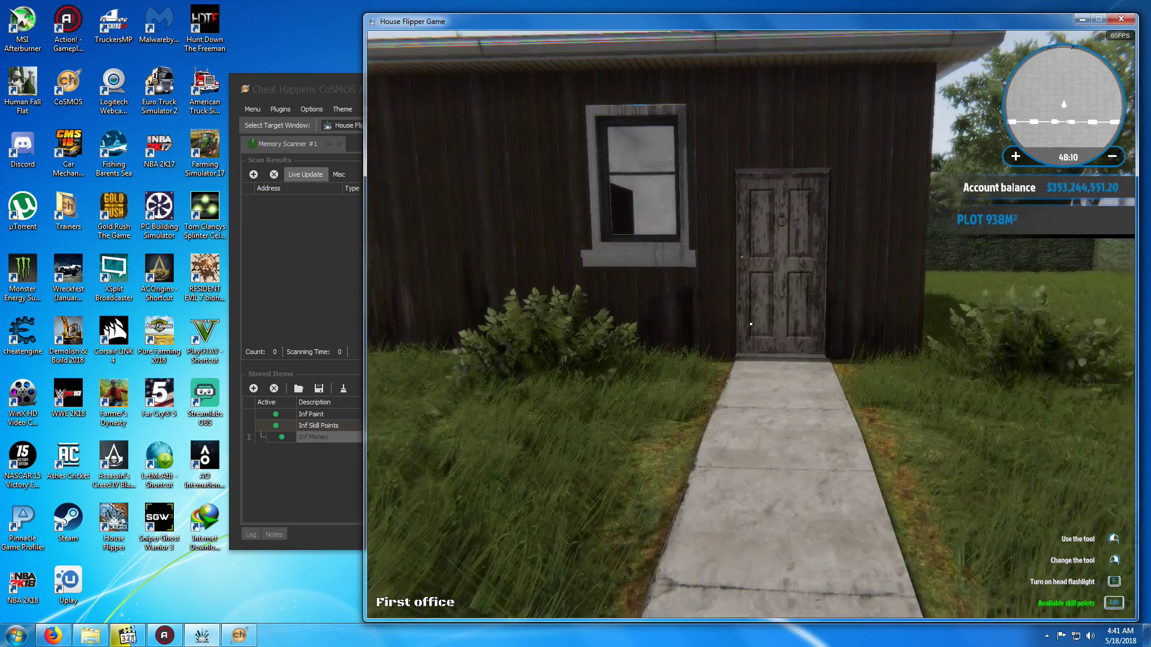
key(w)
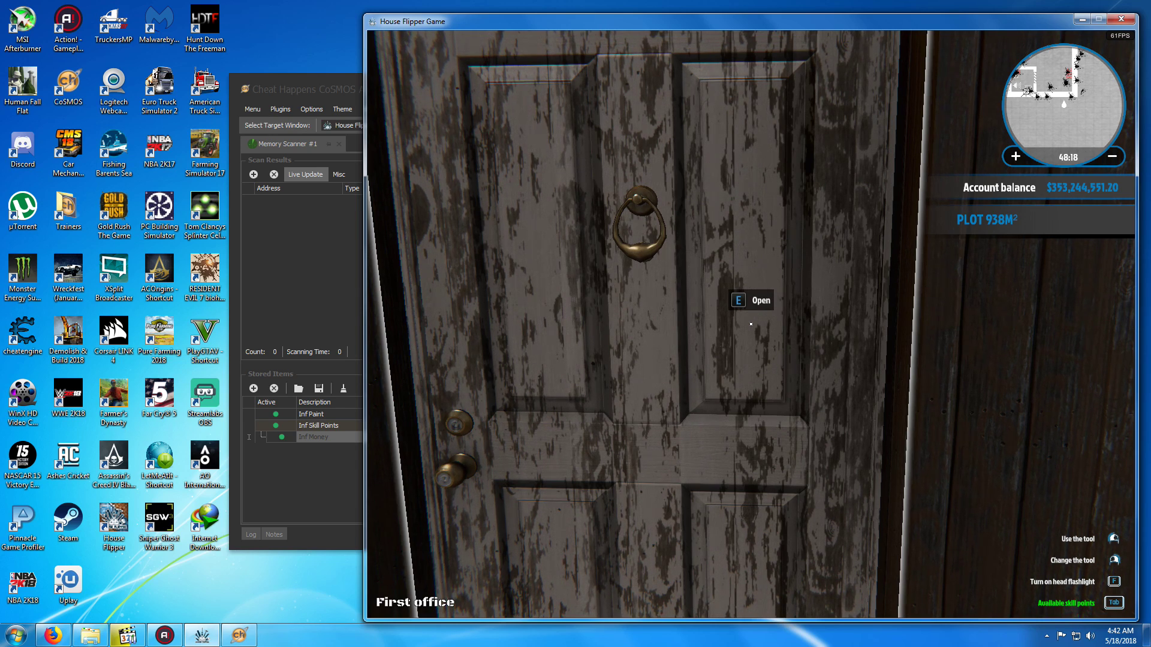
key(s)
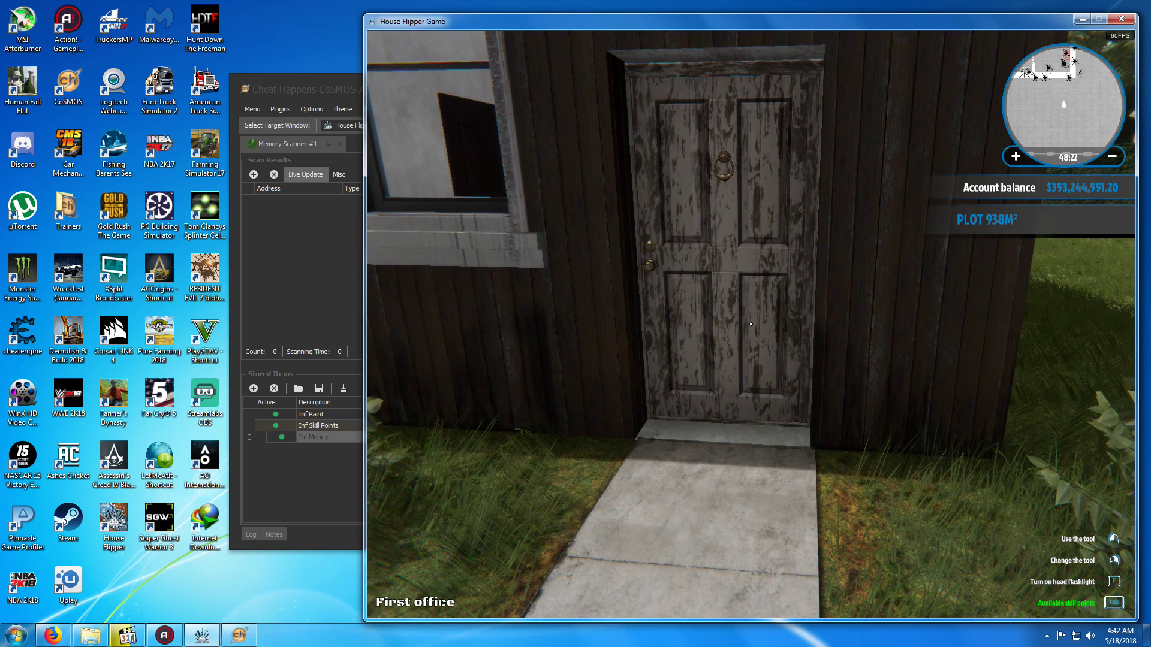
key(w)
key(e)
key(w)
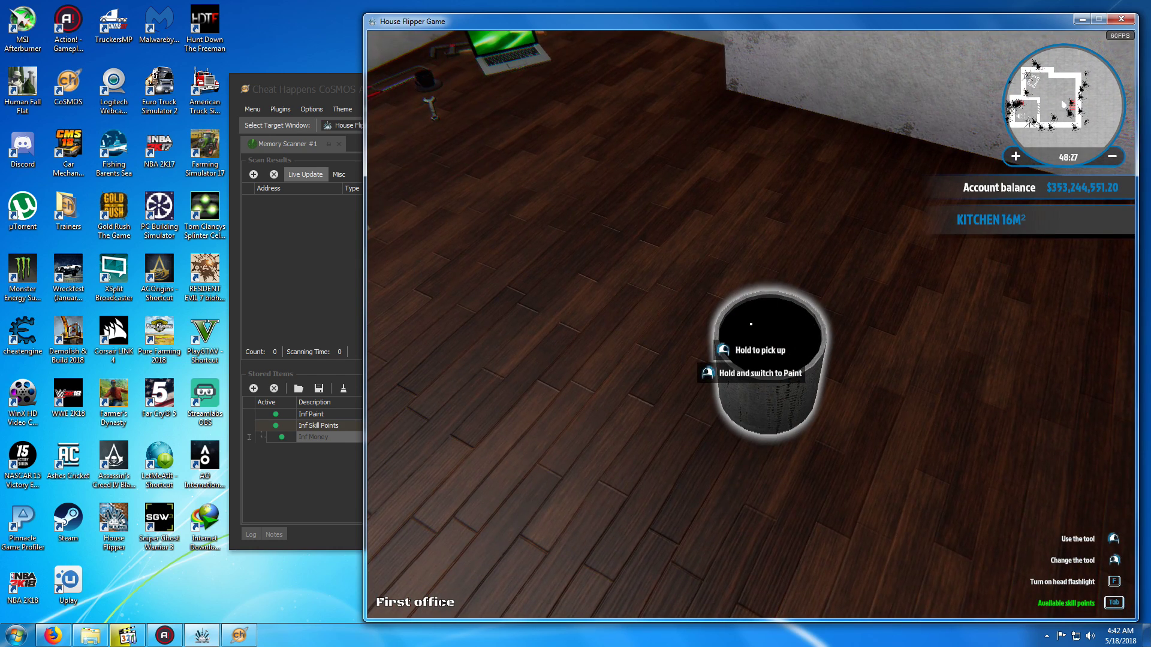
Equip the paint roller from the tool wheel and load it from the bucket.
key(s)
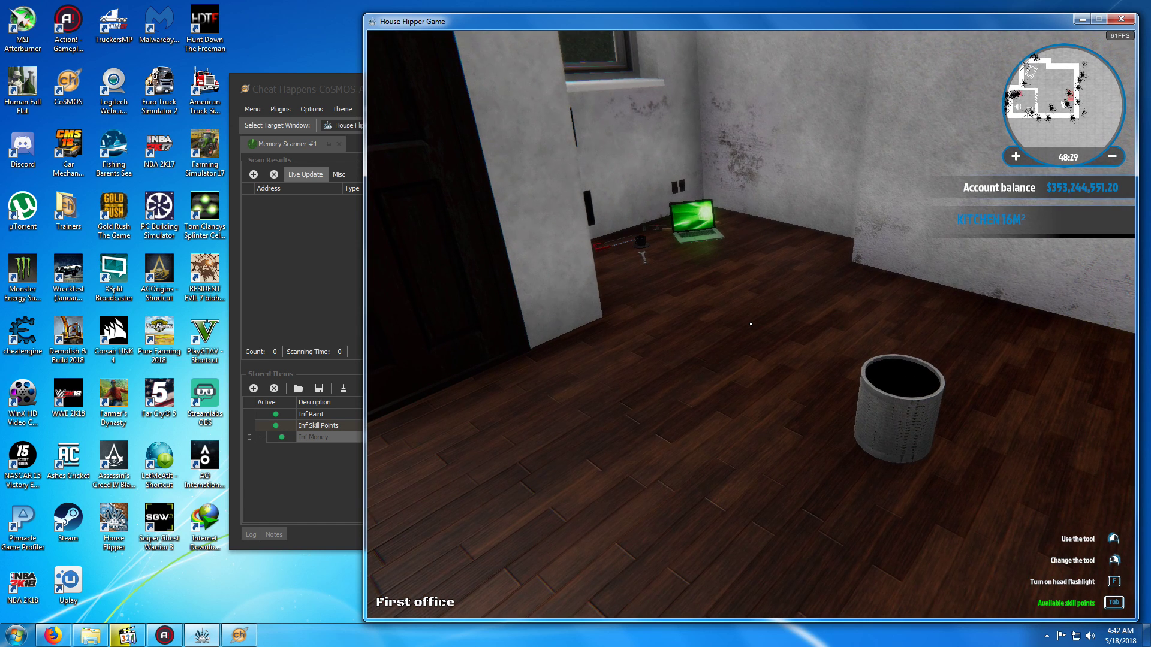
key(w)
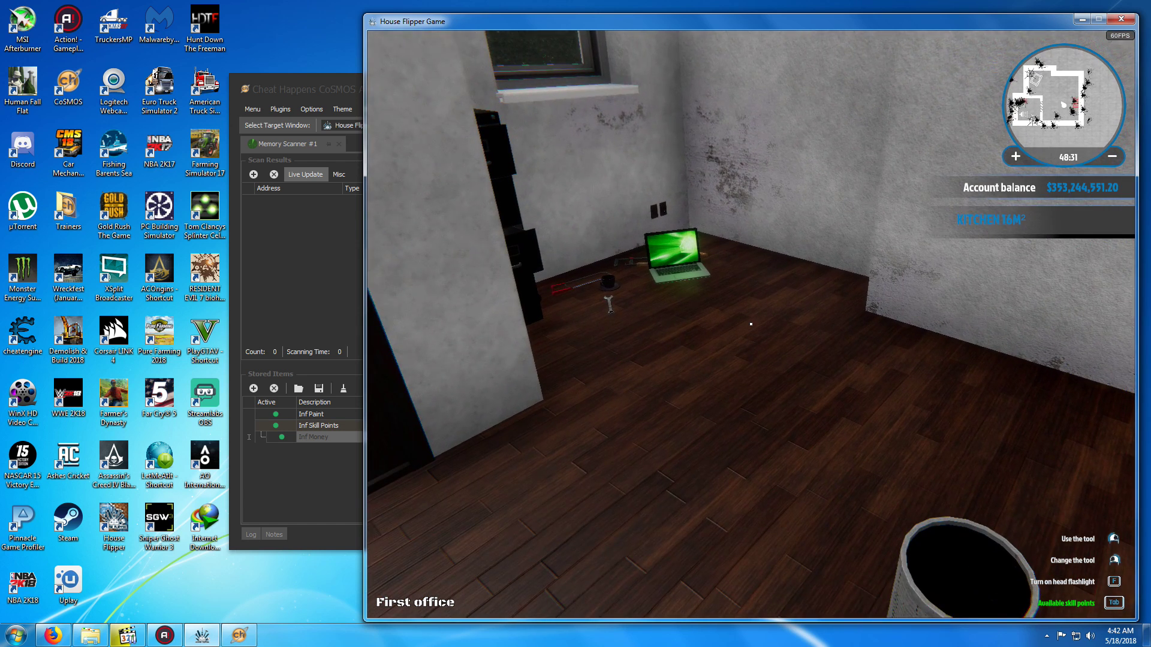
key(w)
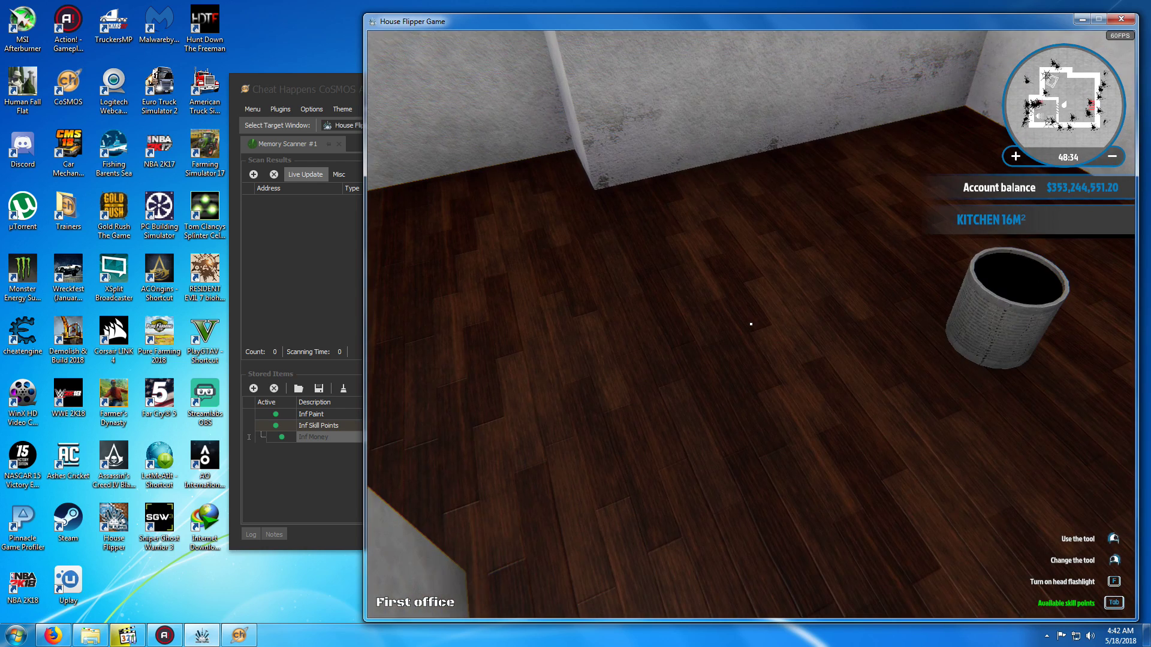
right_click(750, 324)
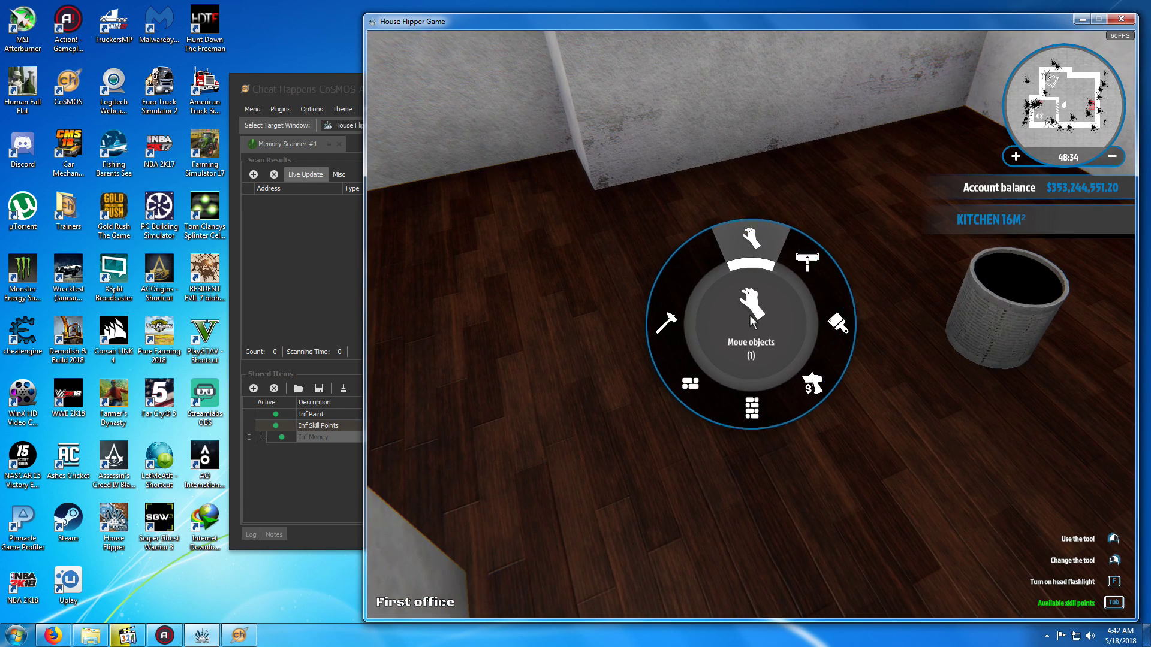
click(892, 307)
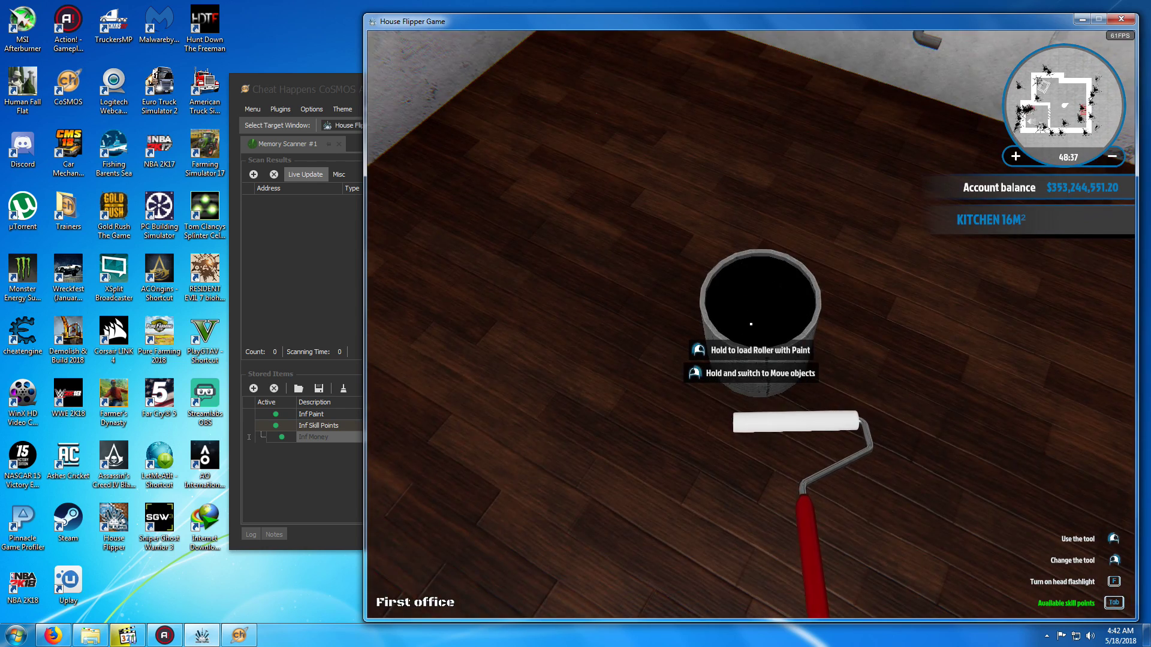
click(751, 324)
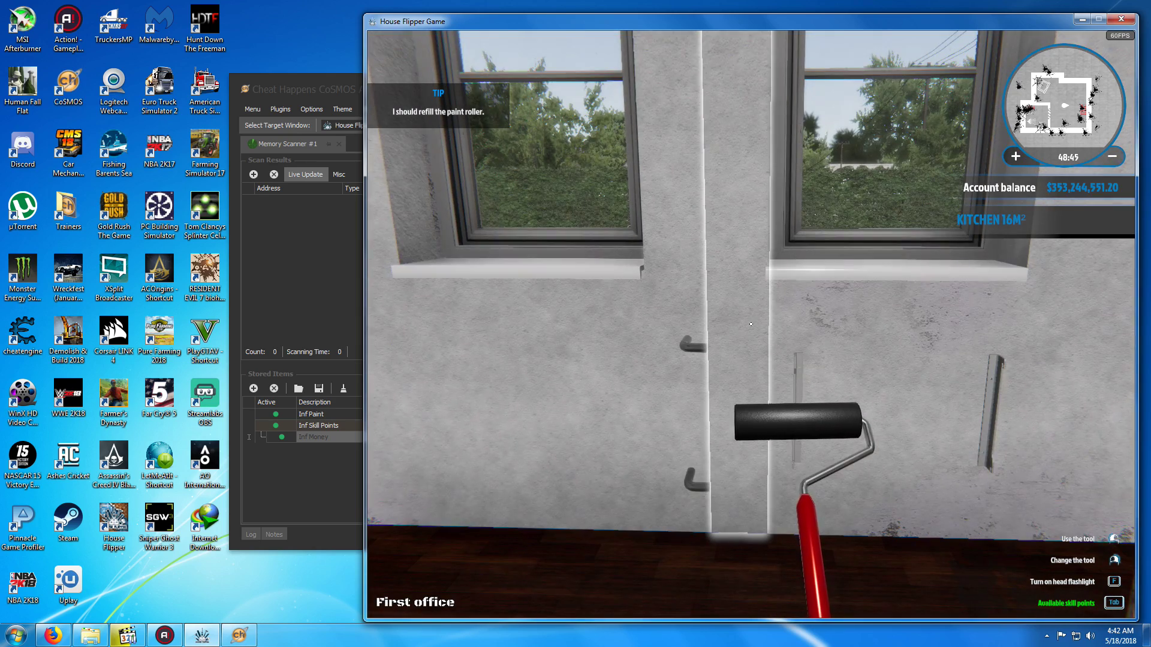
Roll a black strip of paint onto the kitchen wall beside the window, then bring up the tablet store.
click(751, 324)
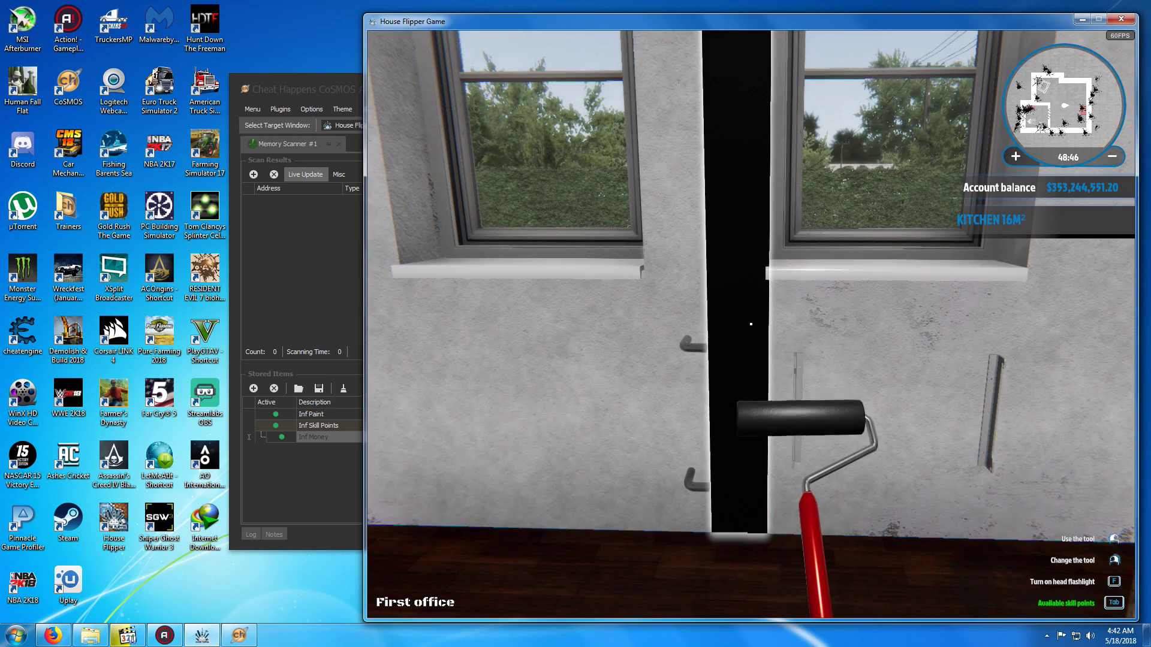
key(w)
click(751, 324)
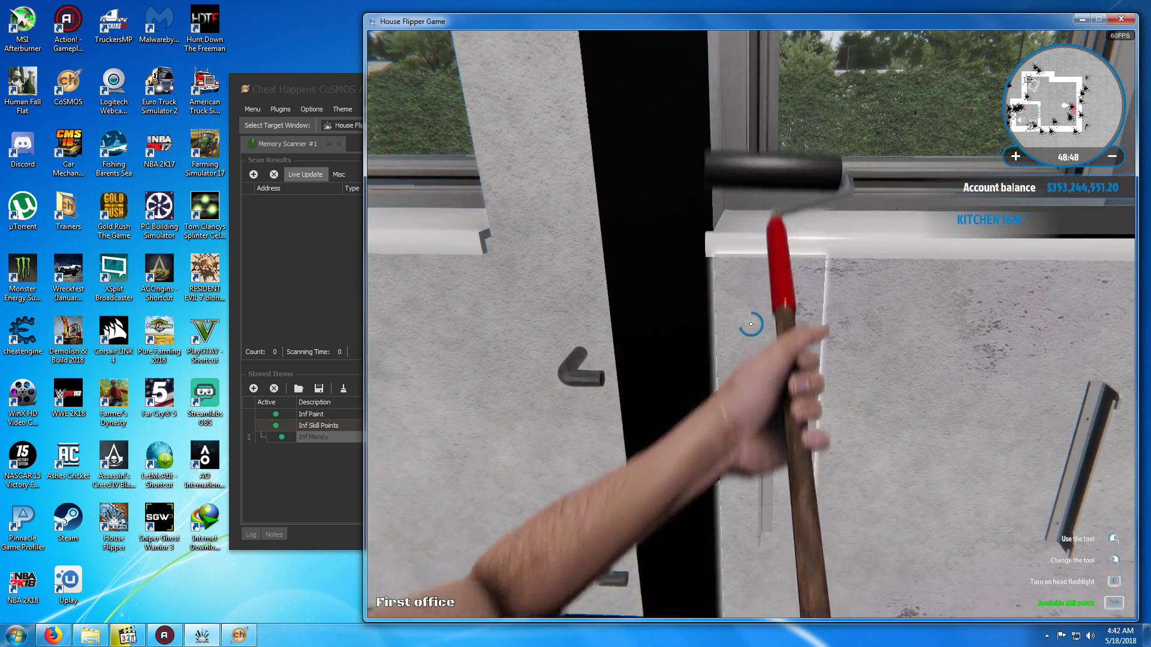
click(751, 324)
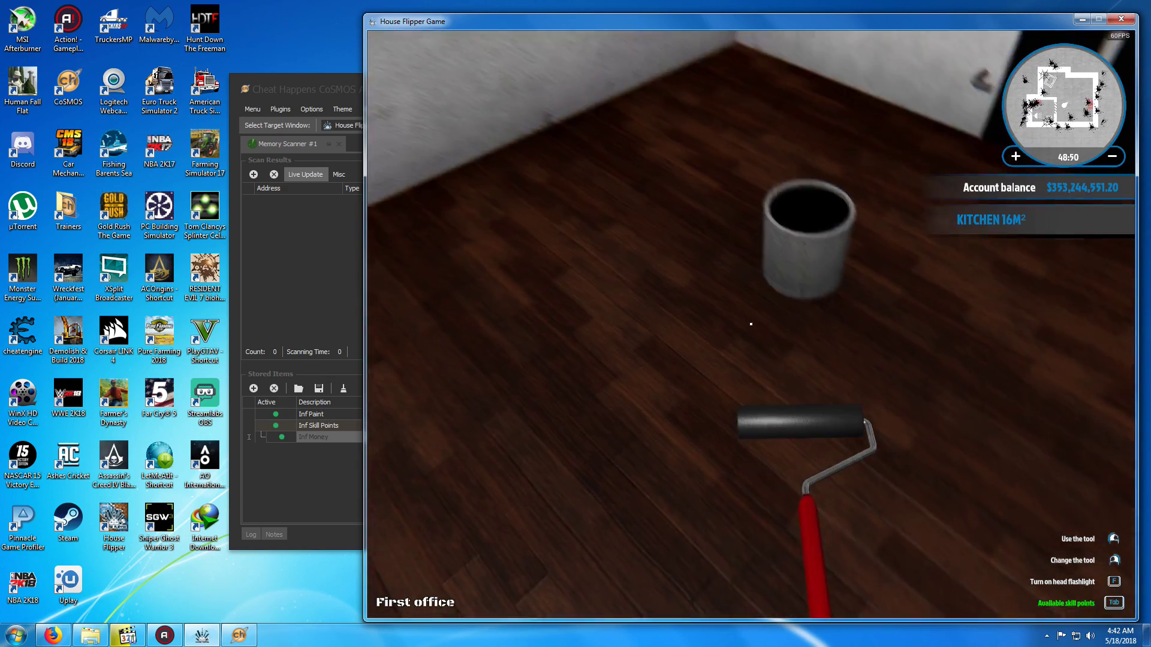
click(751, 324)
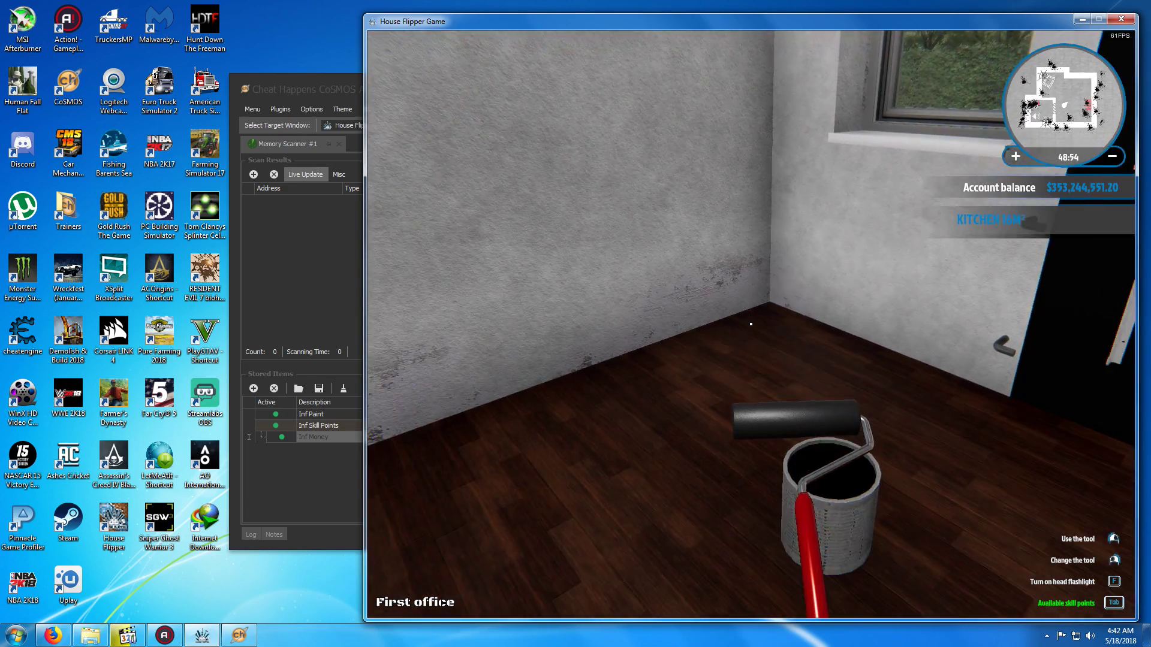
key(Tab)
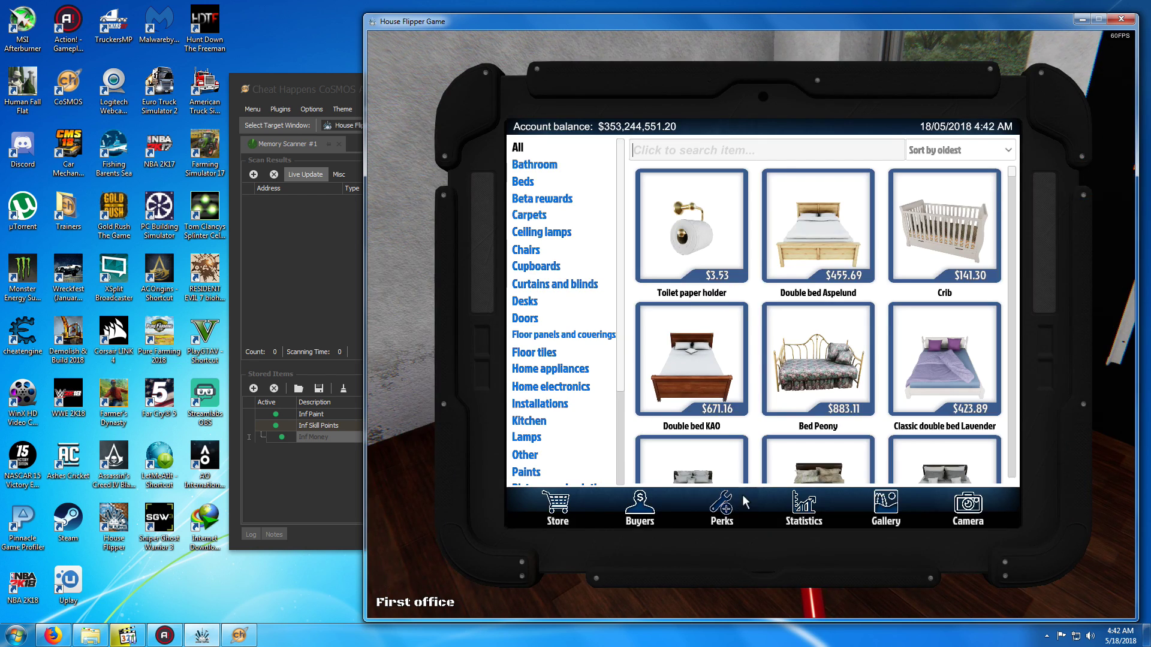
Show the tablet's Negotiation perks page with 999 upgrades available.
click(715, 495)
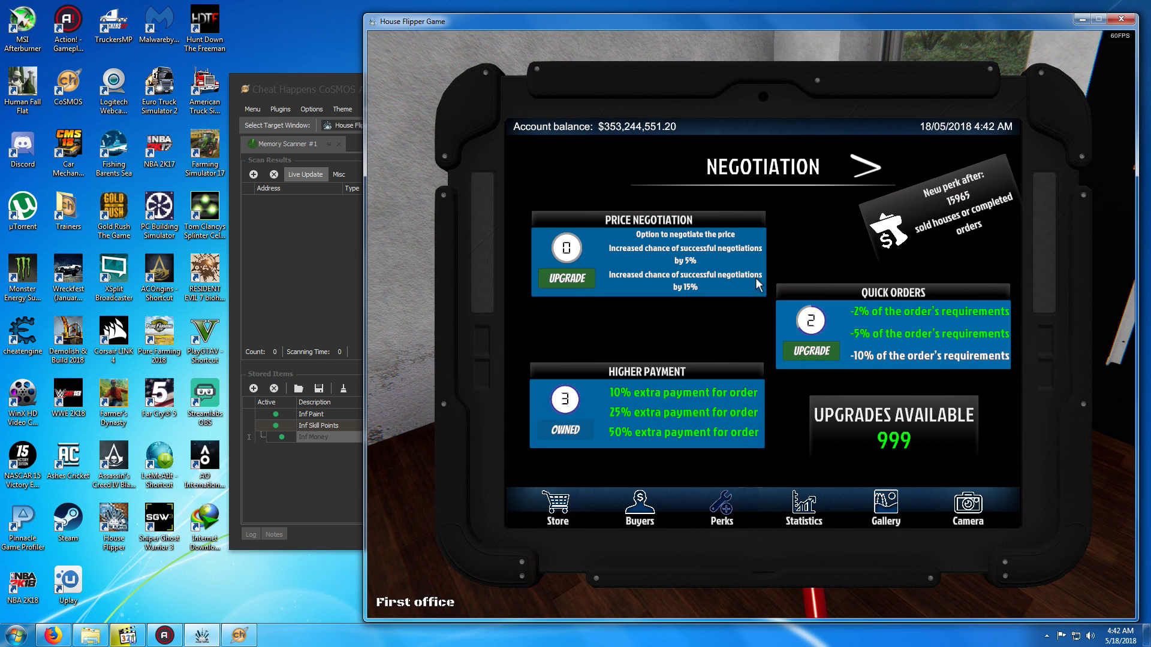